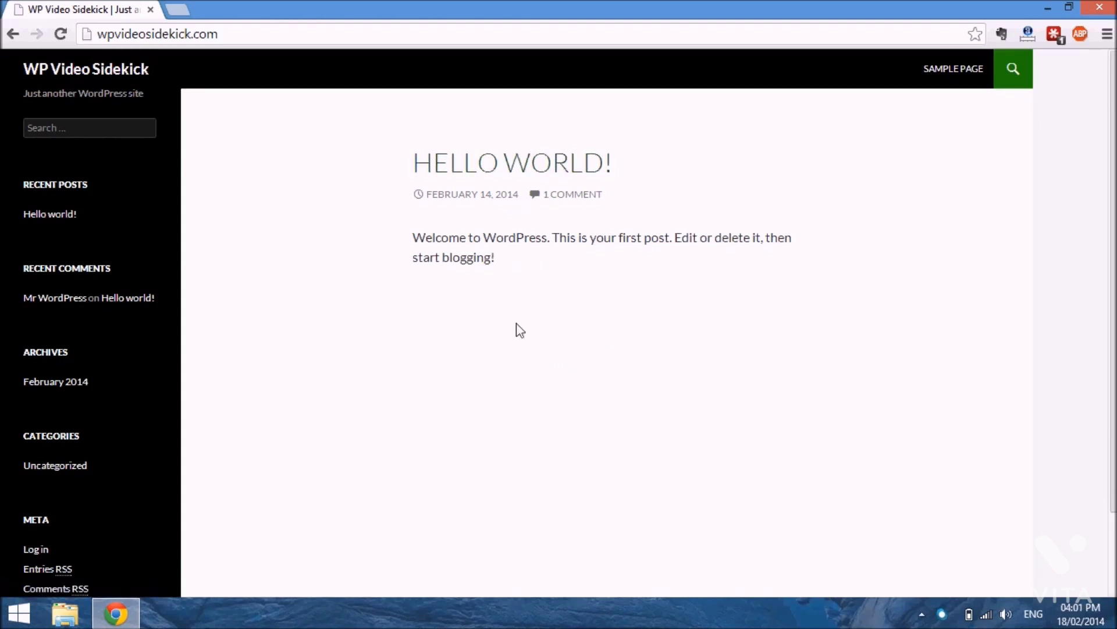
# Step: Go to wpvideosidekick.com/wp-admin and log in to the site with the account username and password
pyautogui.click(251, 41)
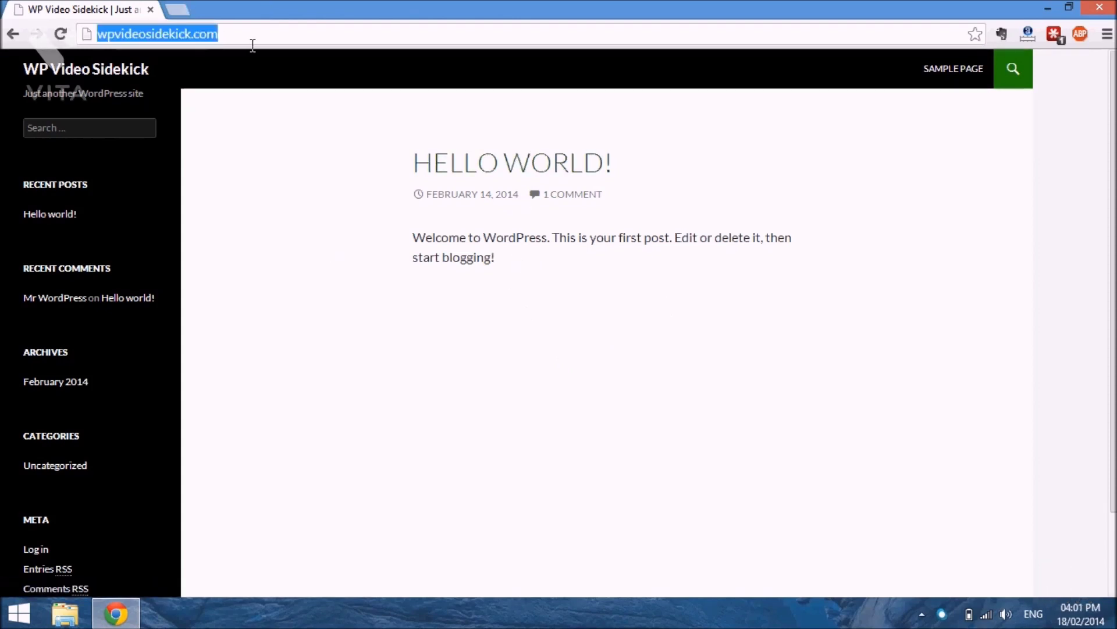
pyautogui.click(253, 45)
pyautogui.write('/')
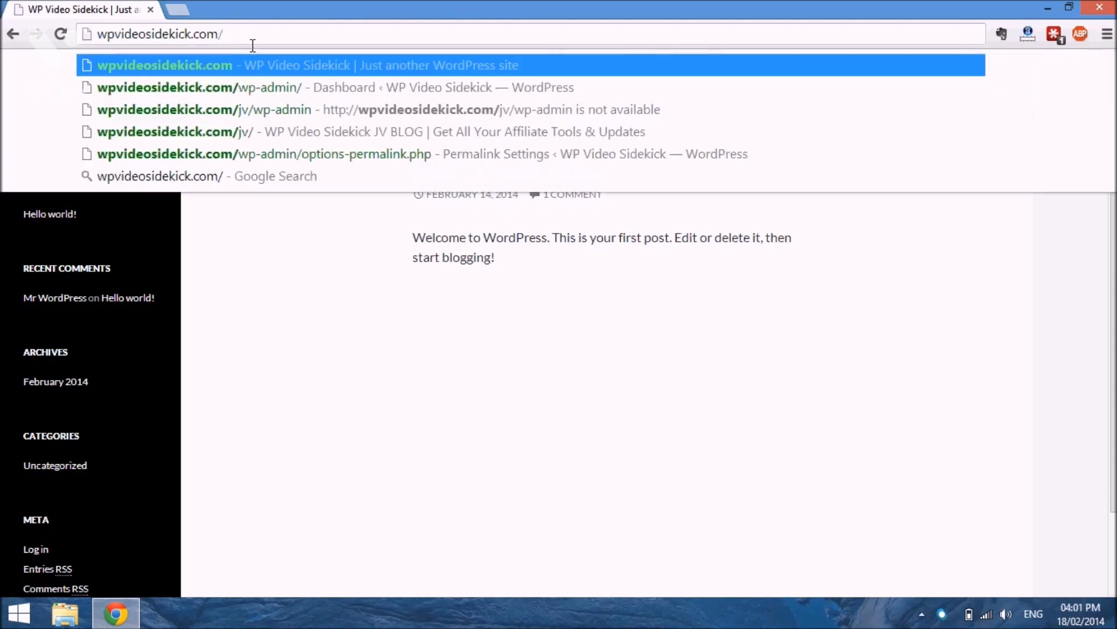
pyautogui.write('wp')
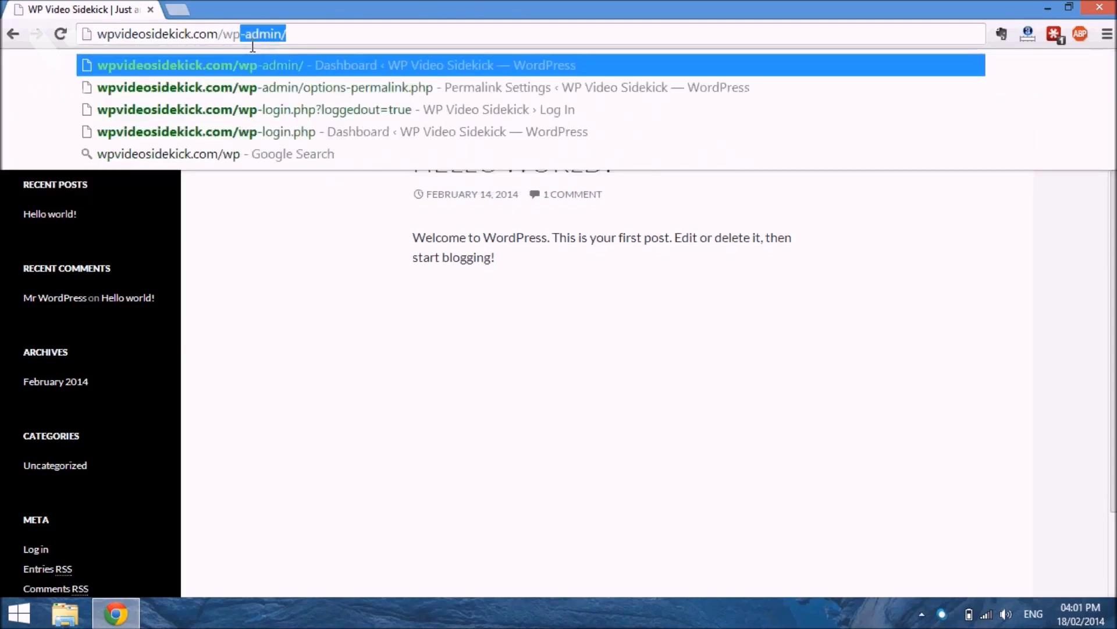
pyautogui.press('Return')
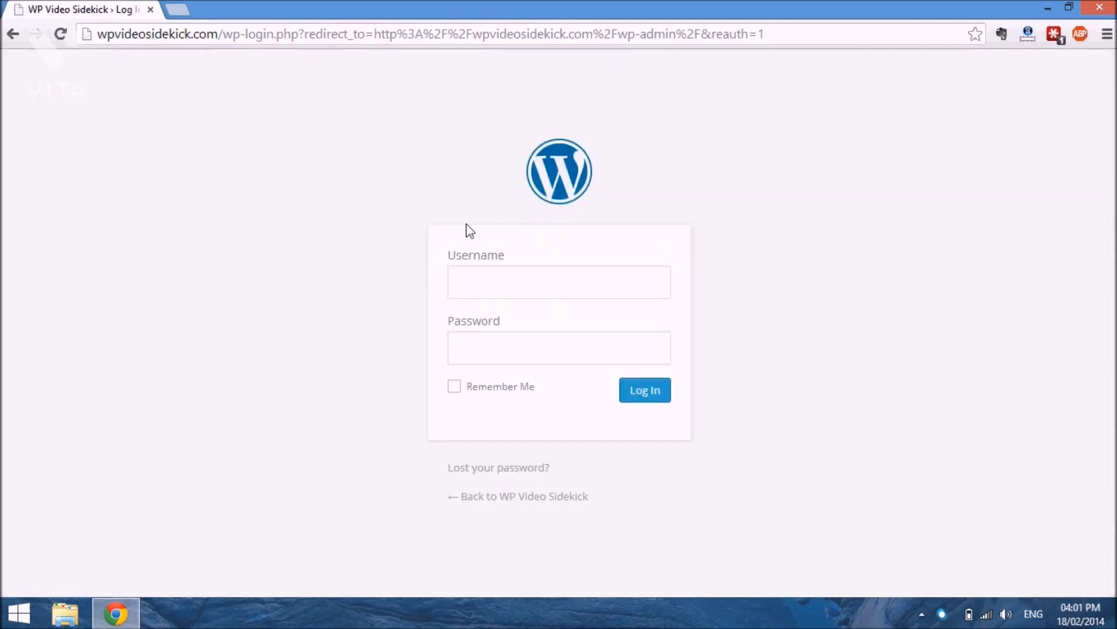
pyautogui.click(646, 399)
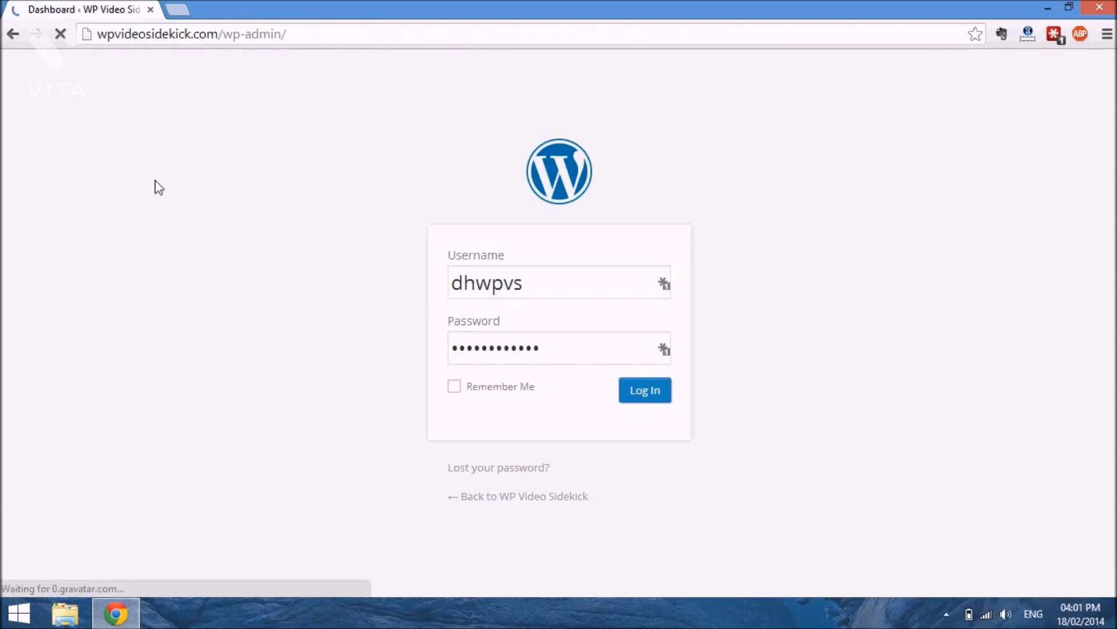
# Step: Go to the site's posts list and start a new post
pyautogui.moveTo(44, 201)
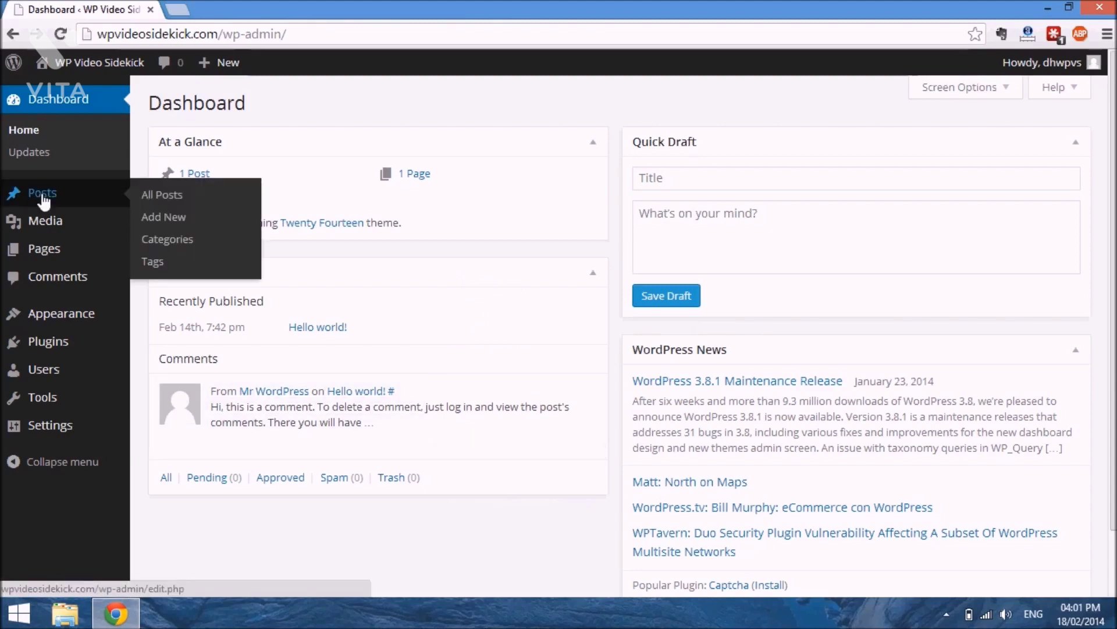
pyautogui.click(41, 196)
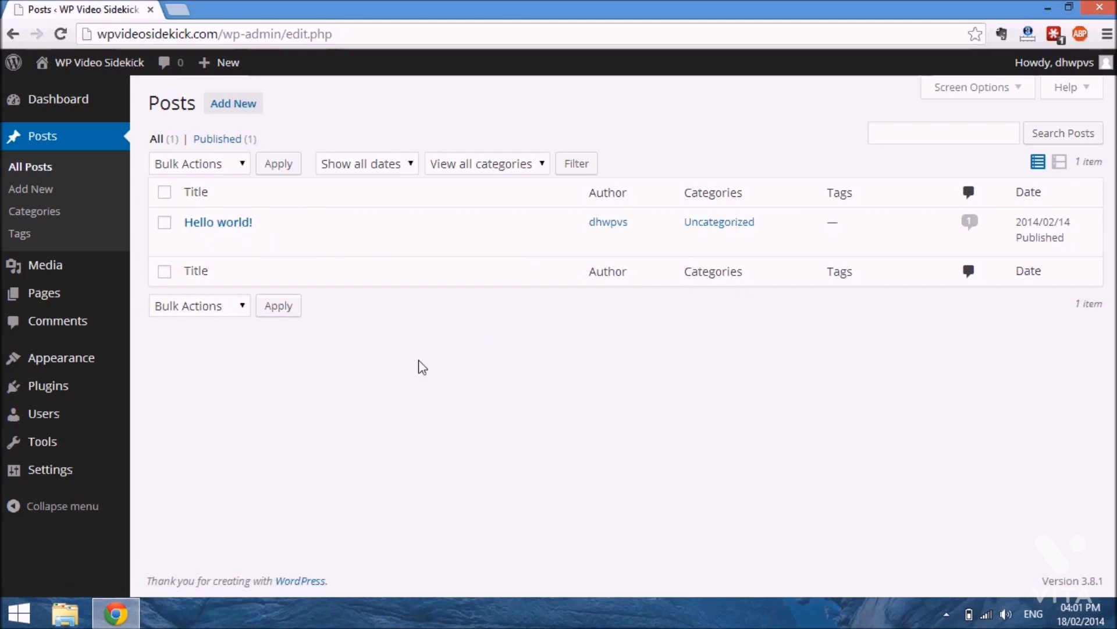
pyautogui.click(245, 106)
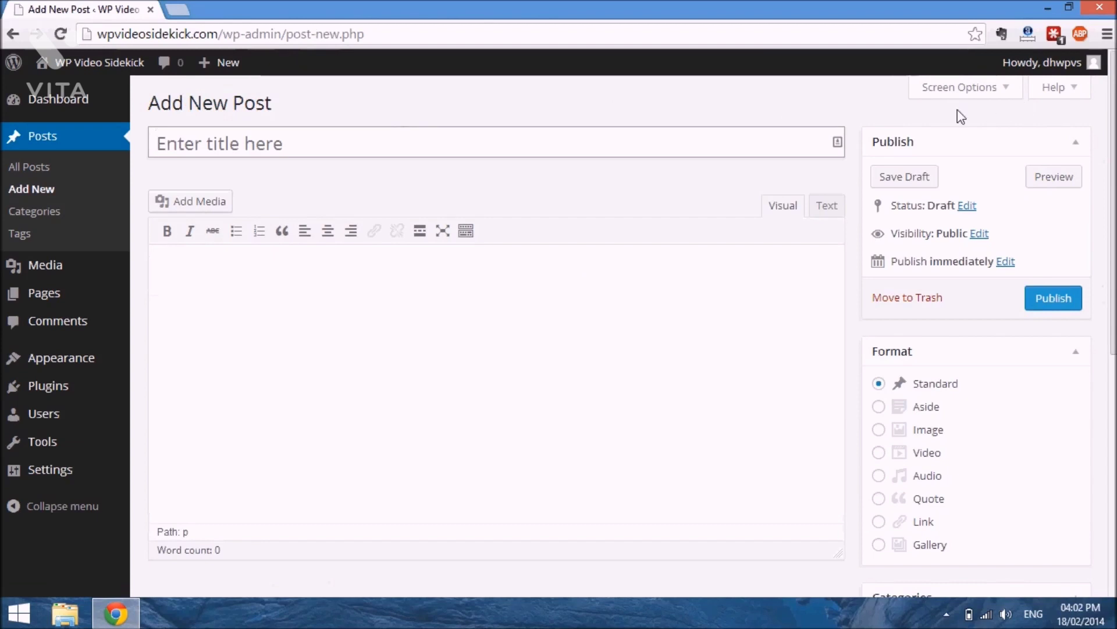
# Step: Show the screen options of the new post page and enable the Discussion box
pyautogui.click(1011, 92)
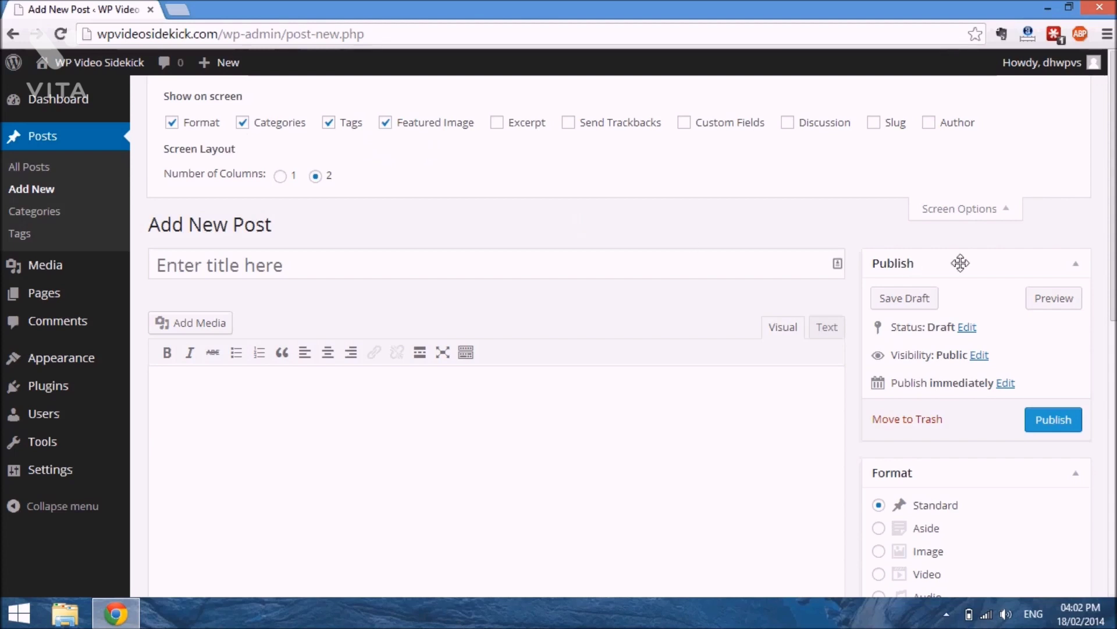
pyautogui.scroll(-3, 1004, 262)
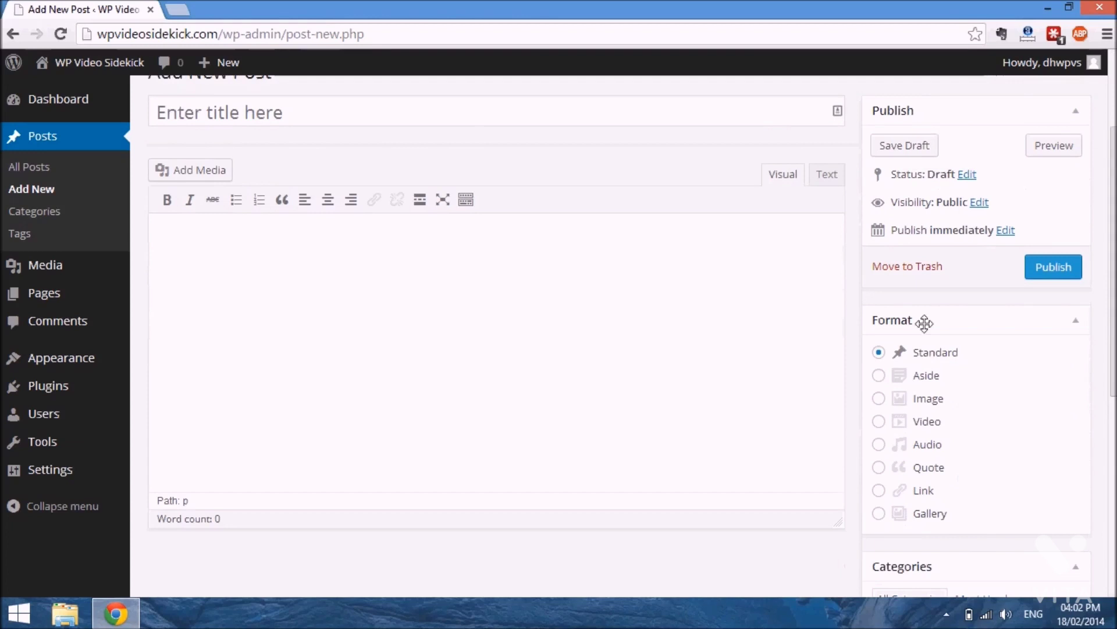
pyautogui.scroll(-1, 981, 365)
pyautogui.scroll(-3, 983, 362)
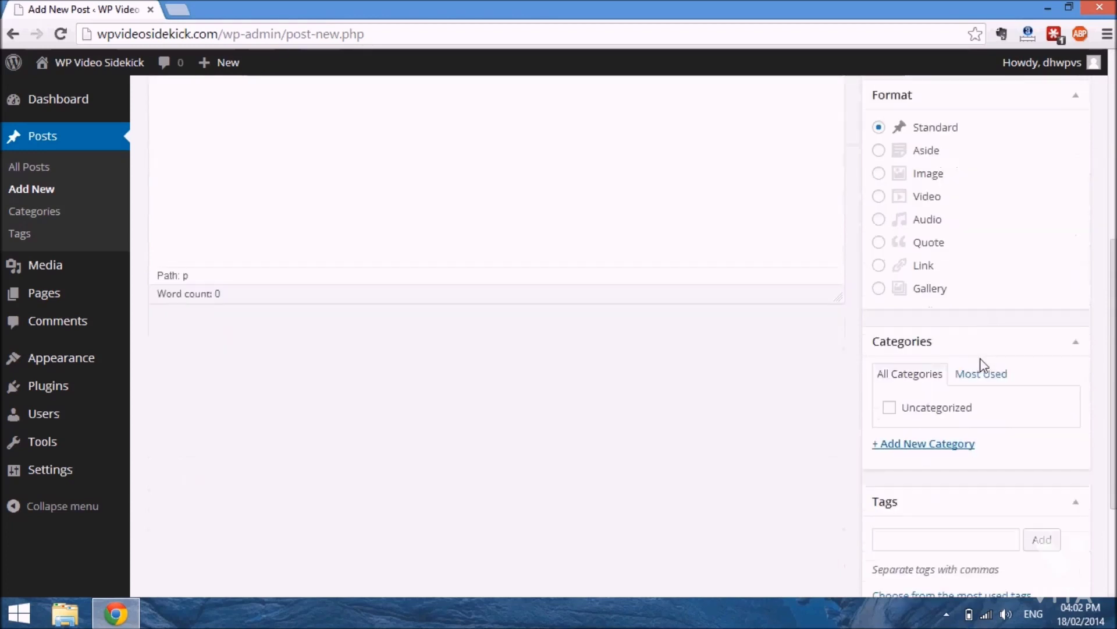
pyautogui.scroll(7, 986, 497)
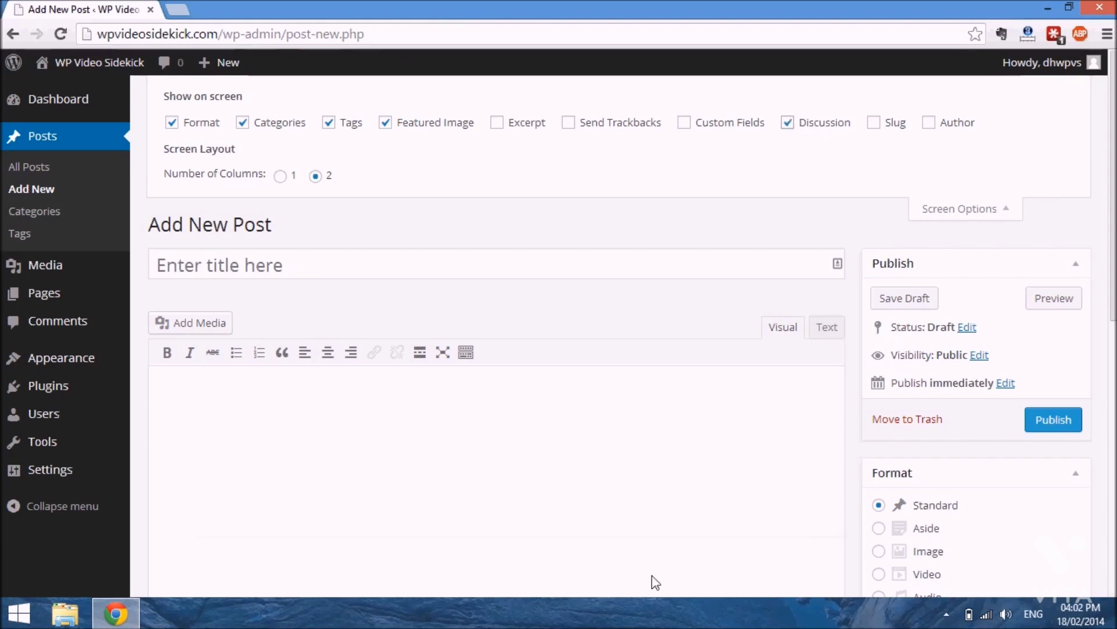
# Step: Examine the Discussion settings for comments and trackbacks, the content editor and the Format choices of the new post
pyautogui.scroll(-7, 651, 575)
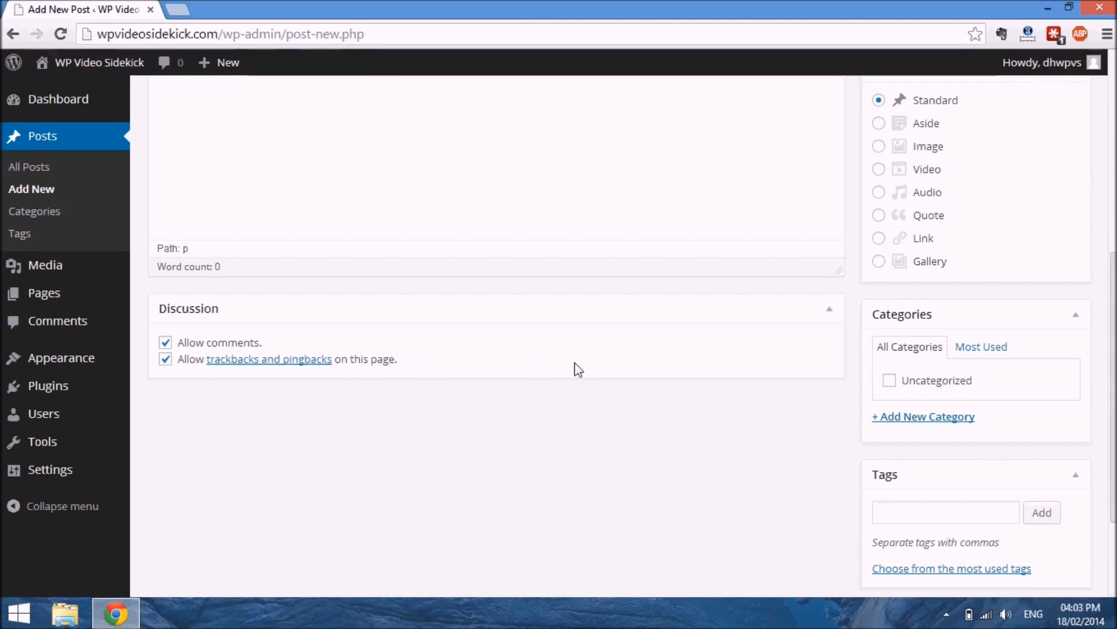
pyautogui.scroll(2, 578, 369)
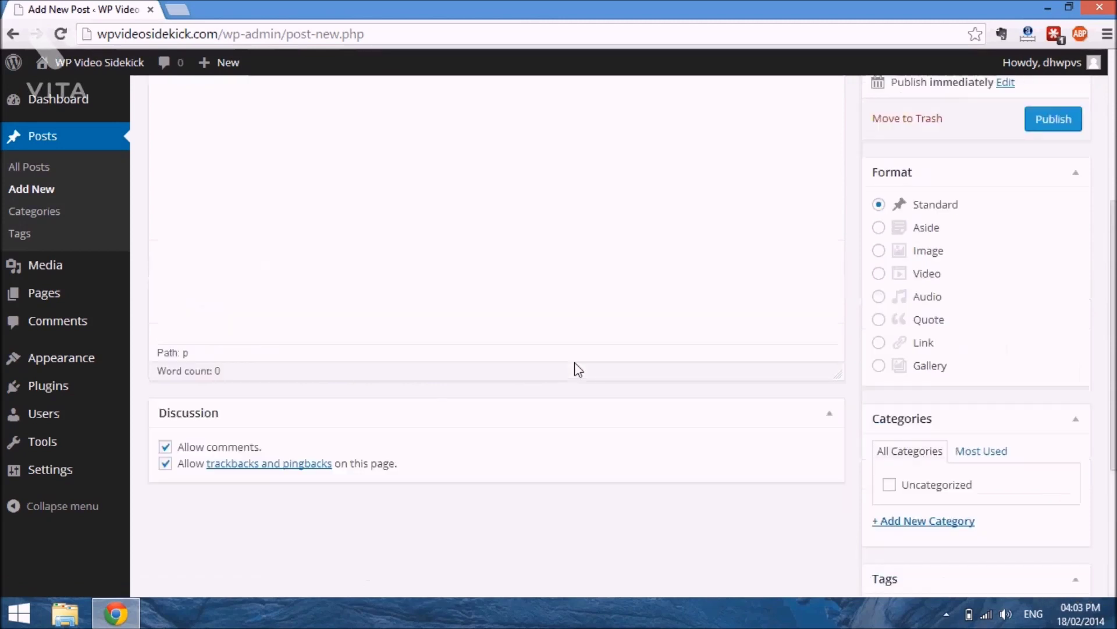
pyautogui.scroll(5, 578, 368)
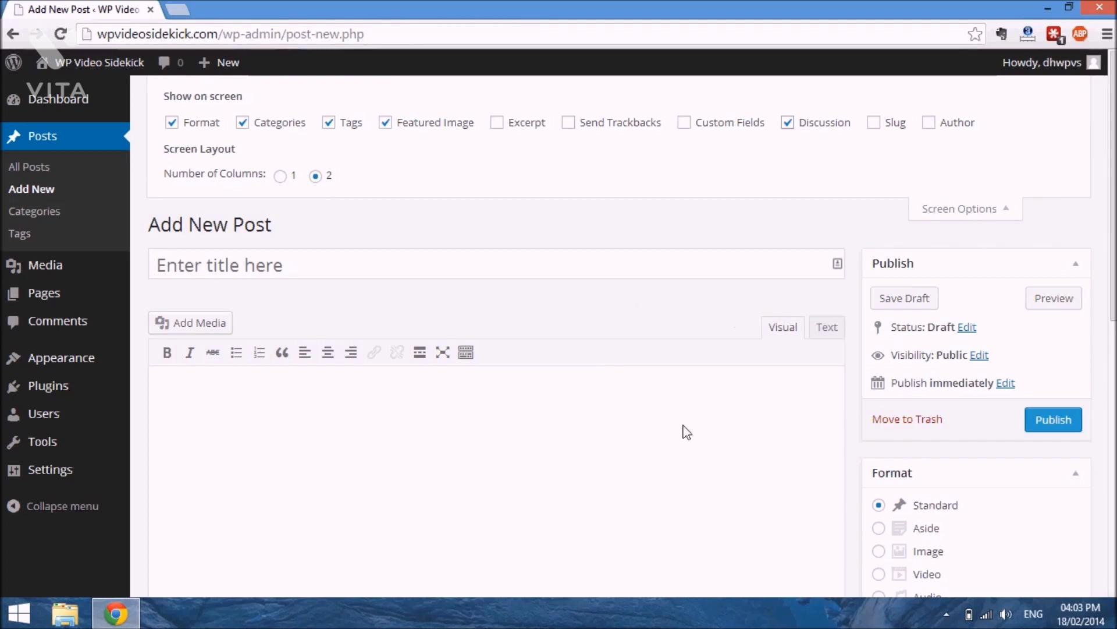
pyautogui.scroll(-3, 687, 432)
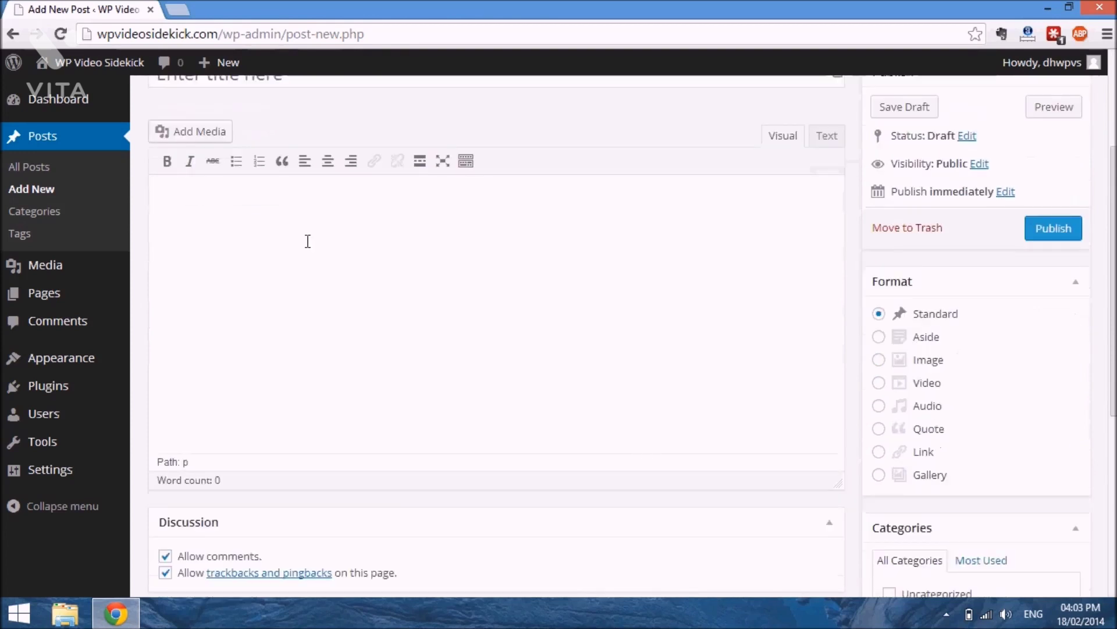
pyautogui.click(348, 240)
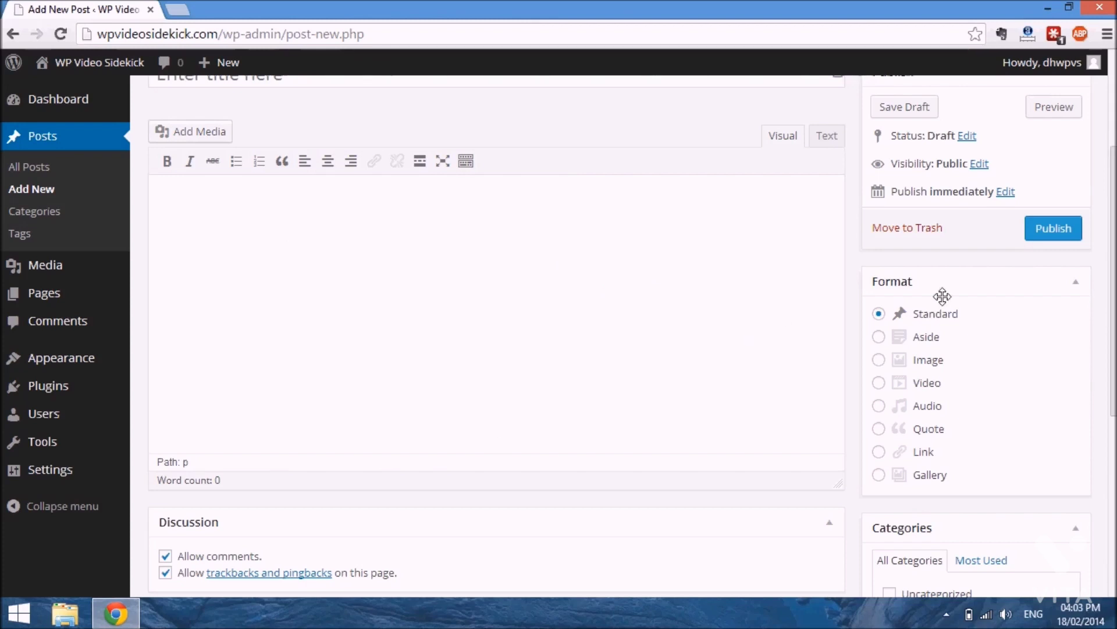
pyautogui.scroll(-2, 1001, 288)
pyautogui.scroll(3, 1001, 287)
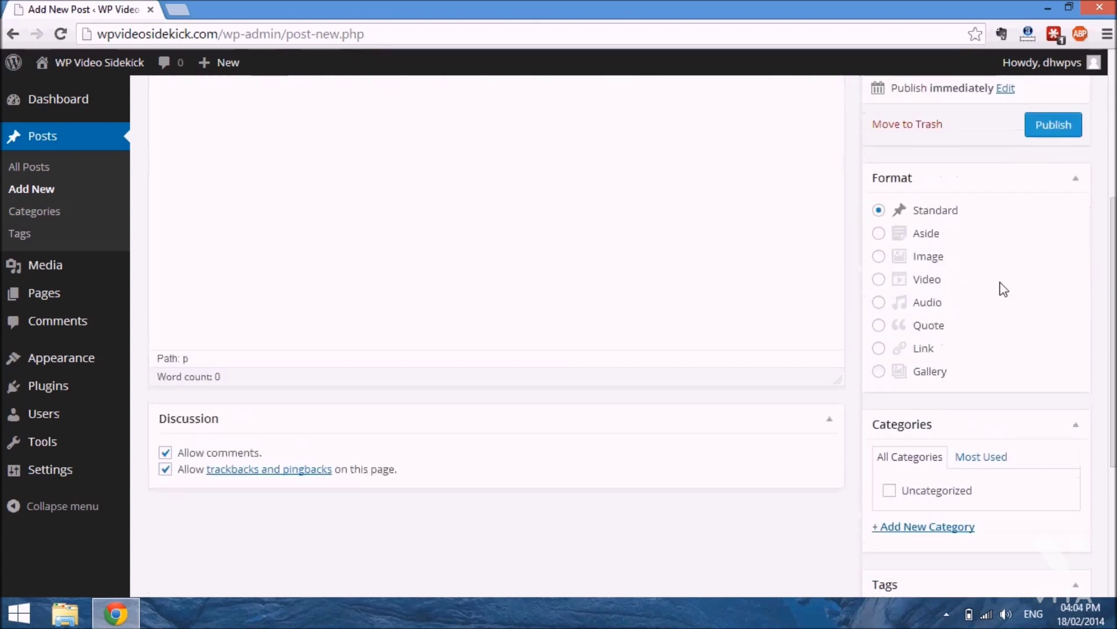
# Step: Open the post's visibility options, try Password protected and Private, and switch the selection back to Public
pyautogui.scroll(2, 1000, 282)
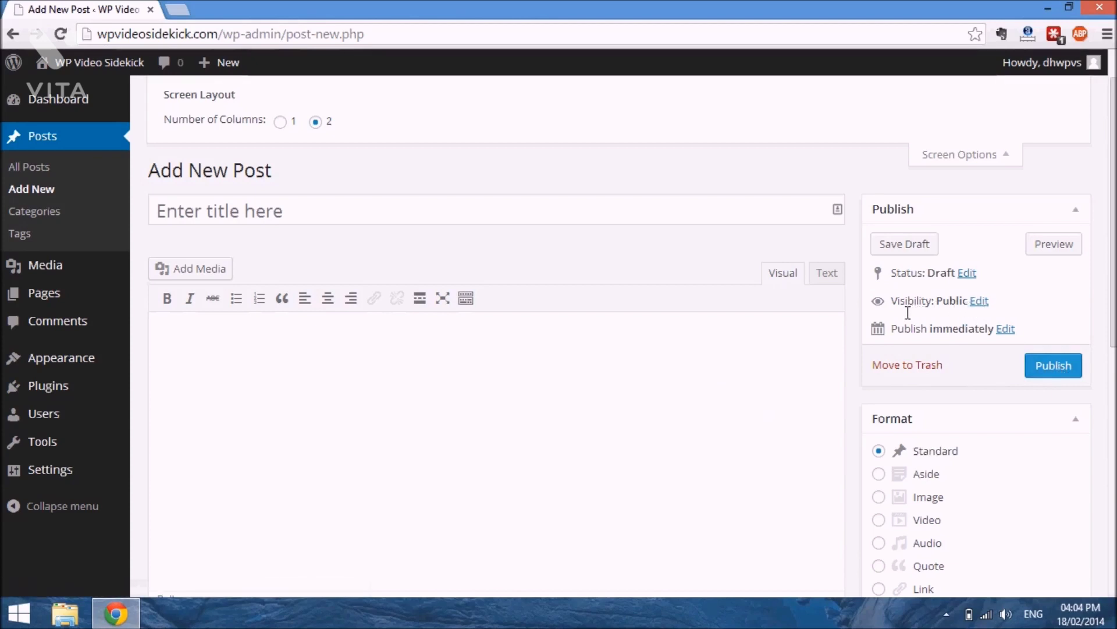
pyautogui.click(980, 302)
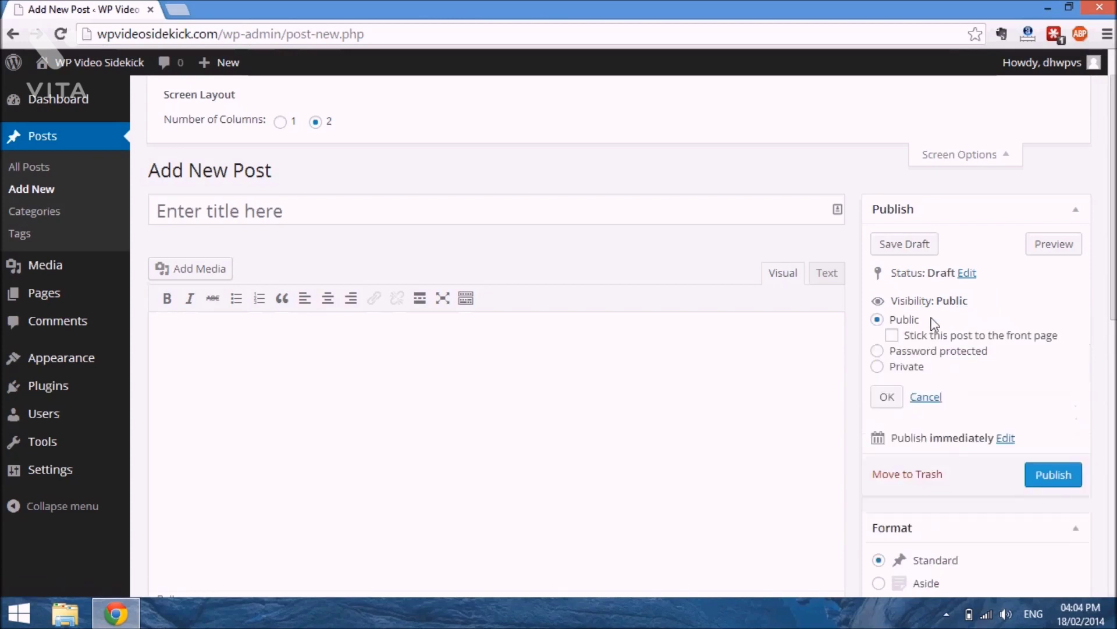
pyautogui.click(878, 351)
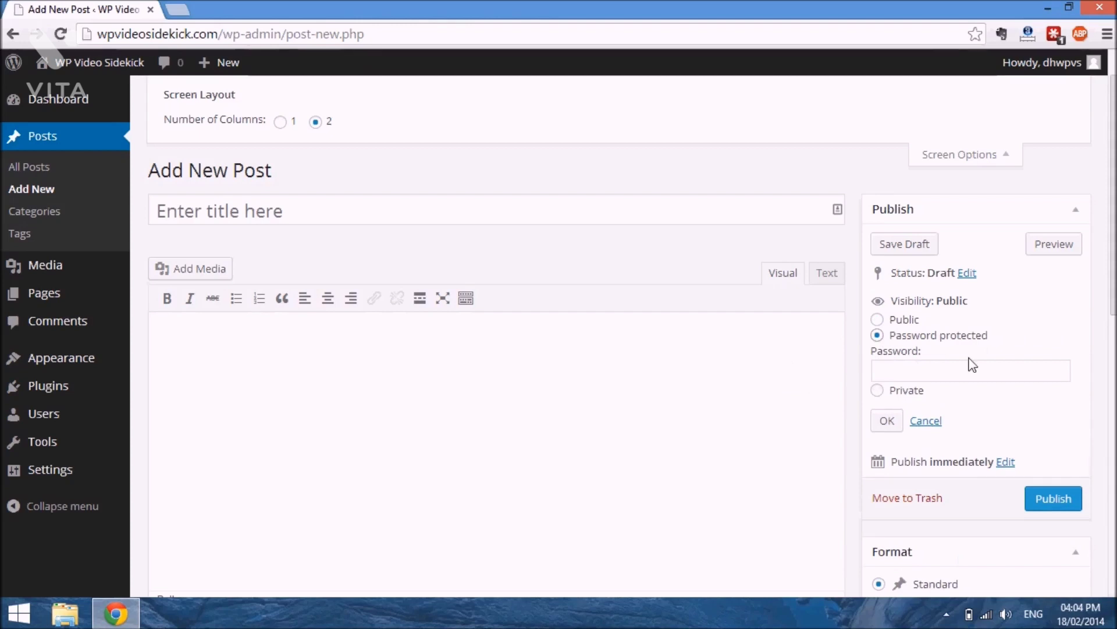
pyautogui.click(880, 390)
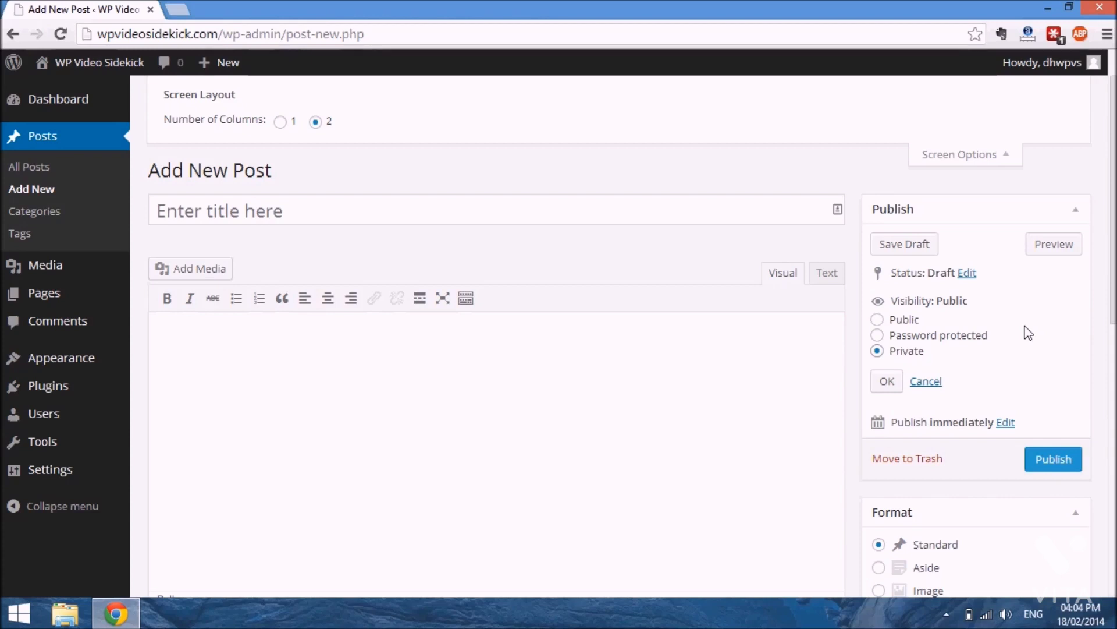
pyautogui.click(878, 336)
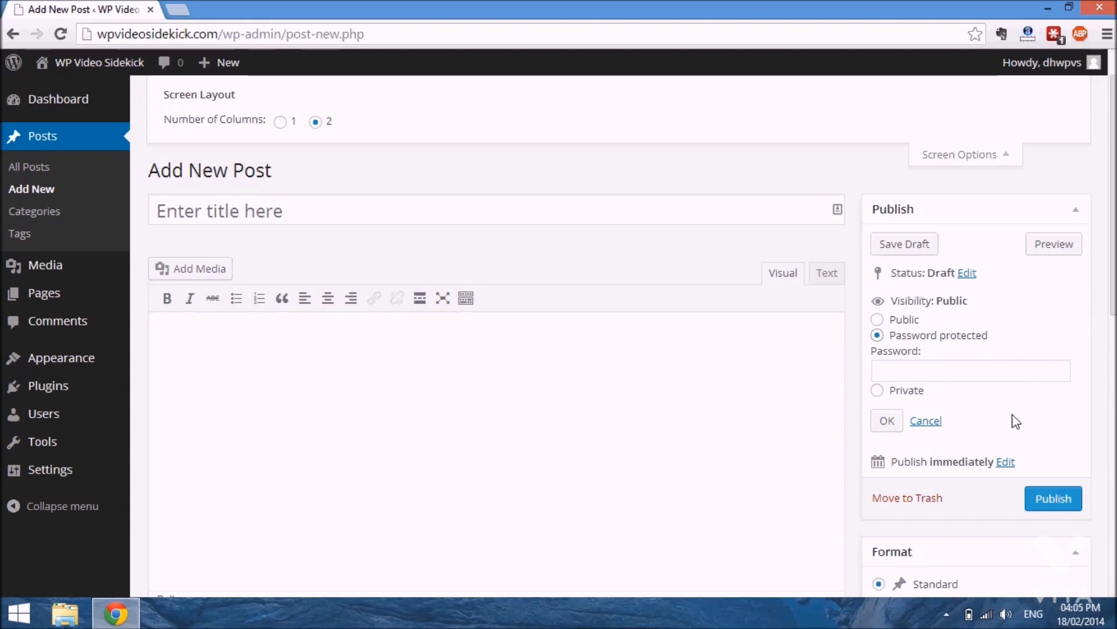
pyautogui.scroll(-2, 1016, 421)
pyautogui.scroll(-1, 1016, 420)
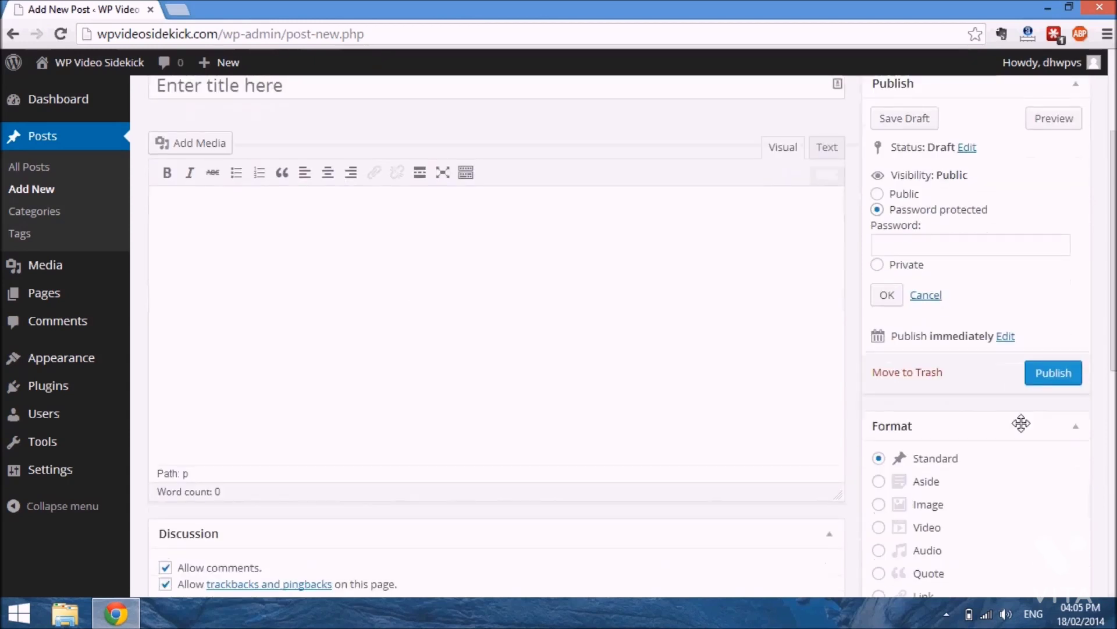
pyautogui.click(877, 193)
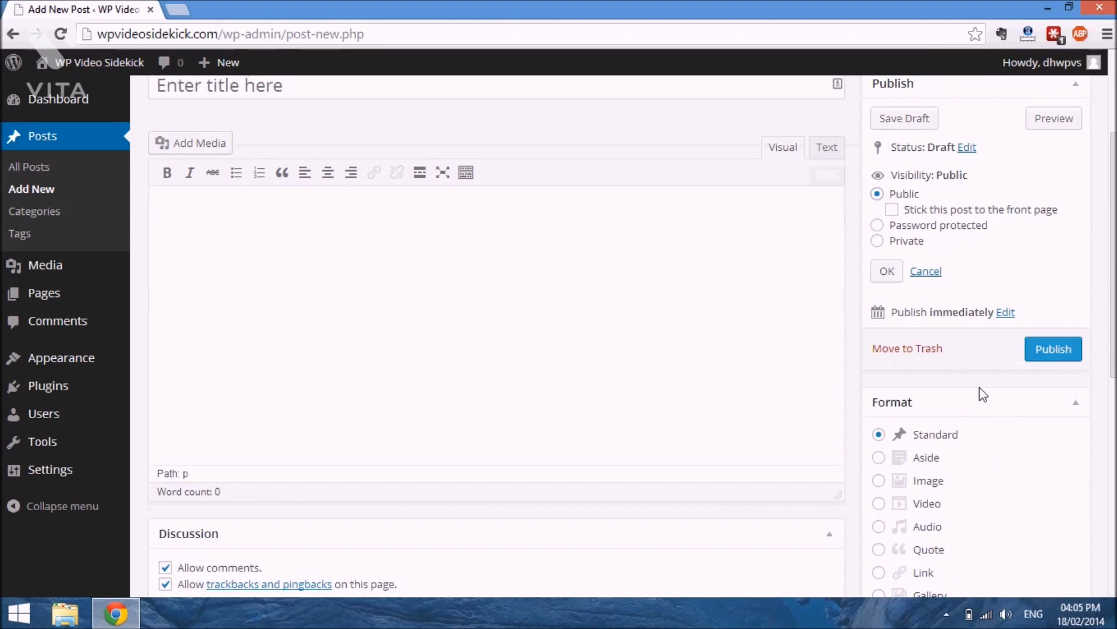
# Step: Open the entry fields for adding a new category to the post
pyautogui.scroll(-3, 980, 388)
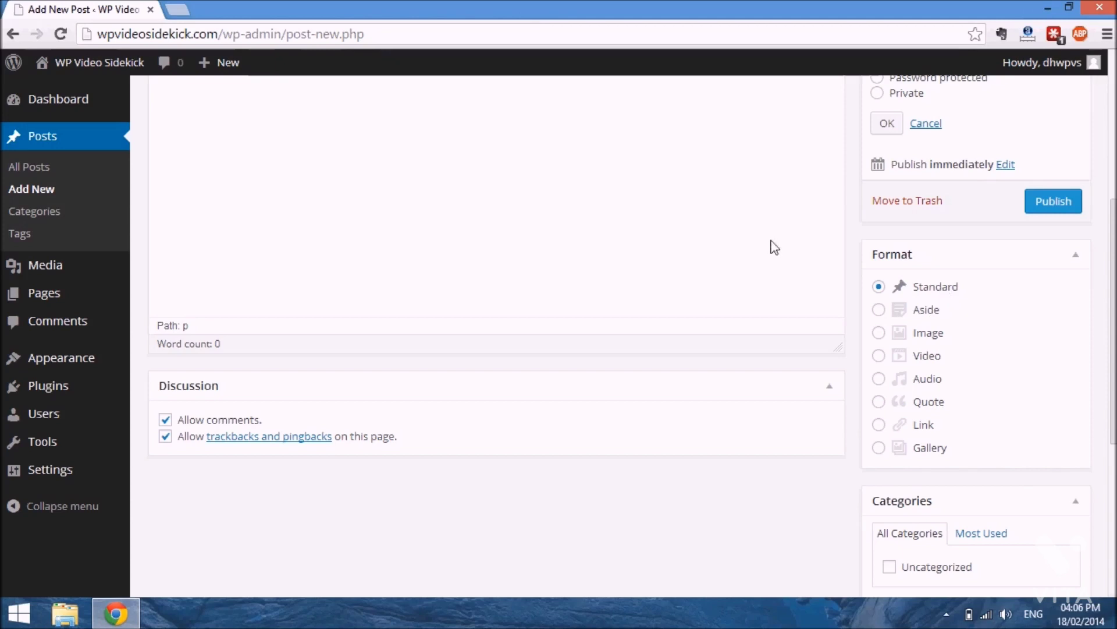
pyautogui.scroll(-1, 646, 223)
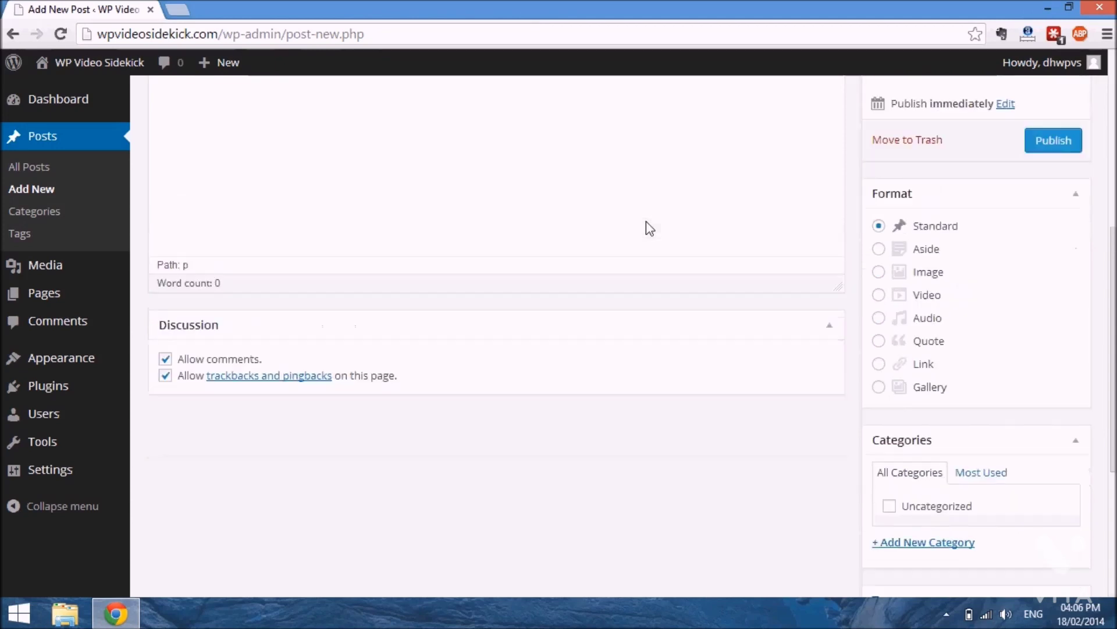
pyautogui.scroll(2, 646, 223)
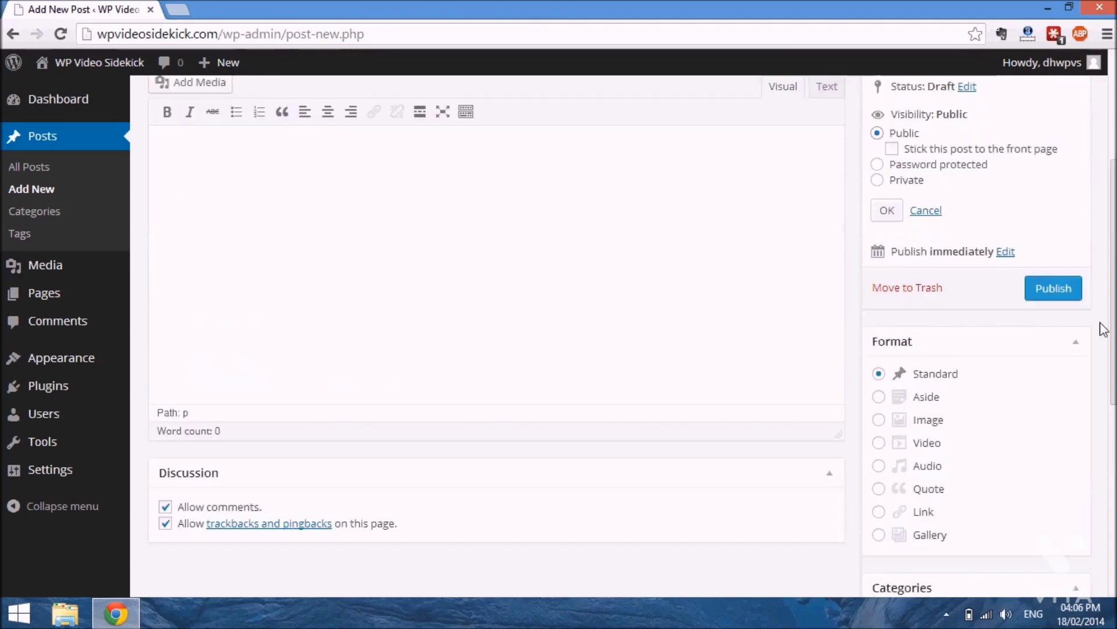
pyautogui.scroll(-4, 1031, 400)
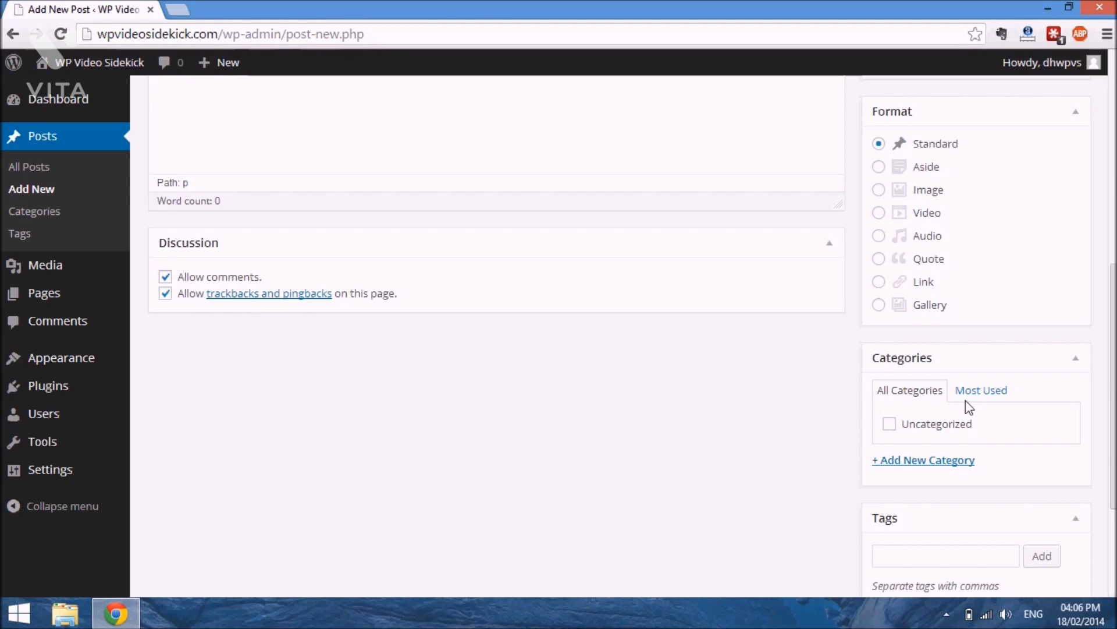
pyautogui.click(905, 467)
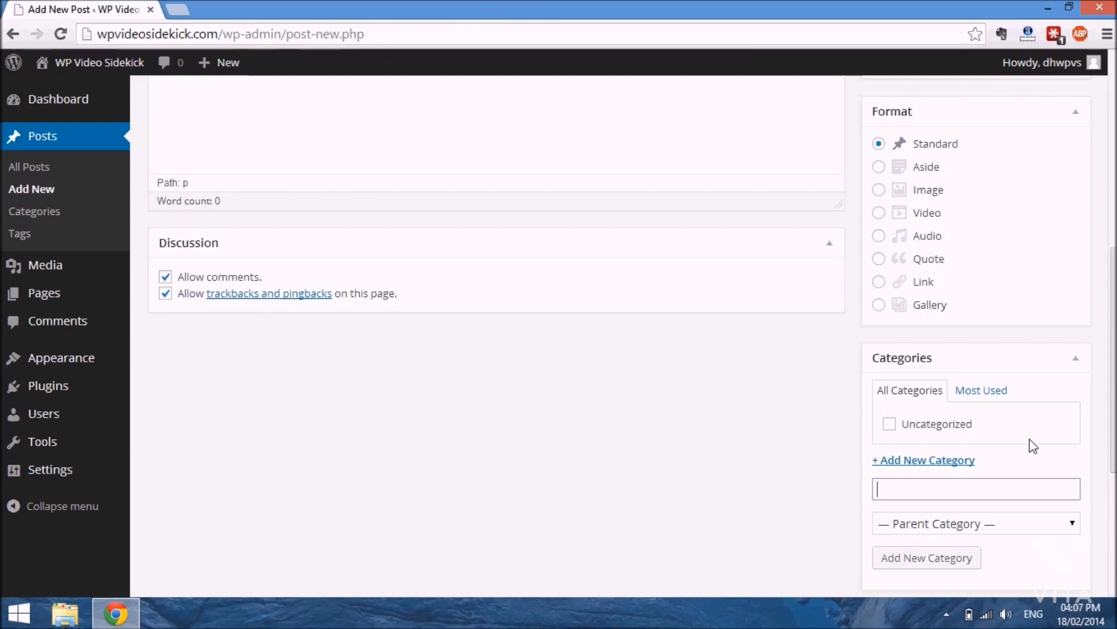
# Step: Review the Tags and Featured Image sections of the new post and return to the start of the page
pyautogui.scroll(-4, 1029, 438)
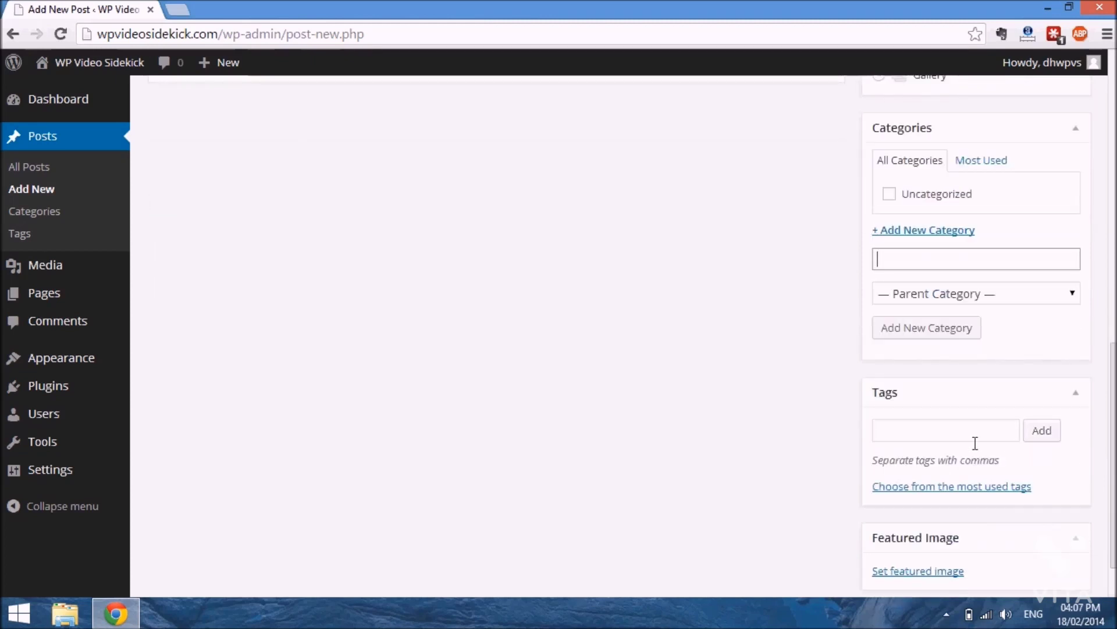
pyautogui.click(975, 441)
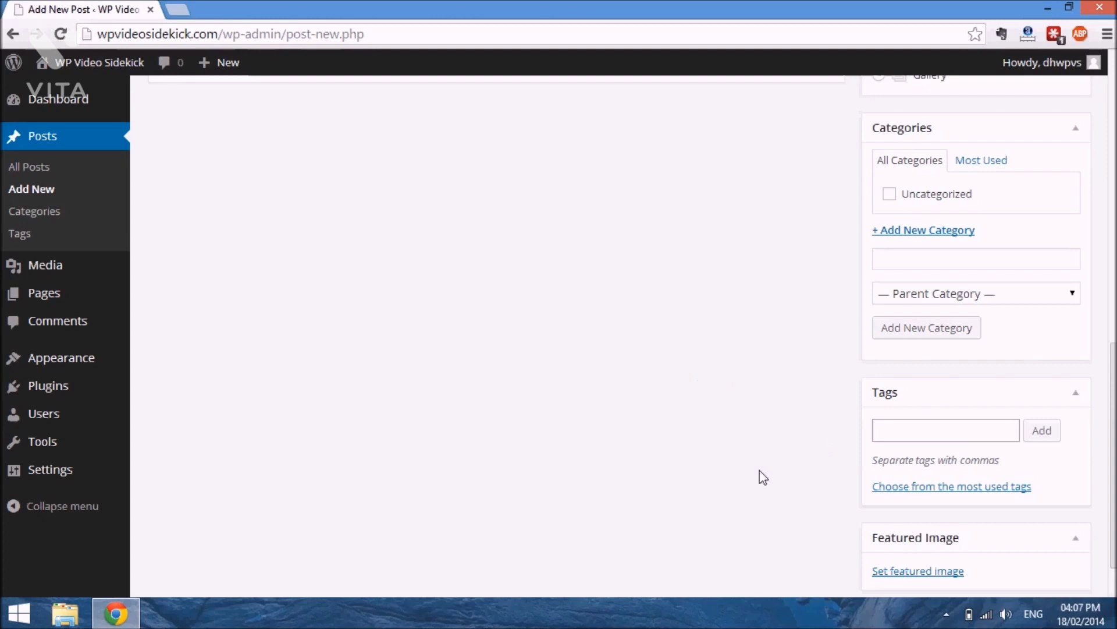
pyautogui.scroll(-1, 763, 478)
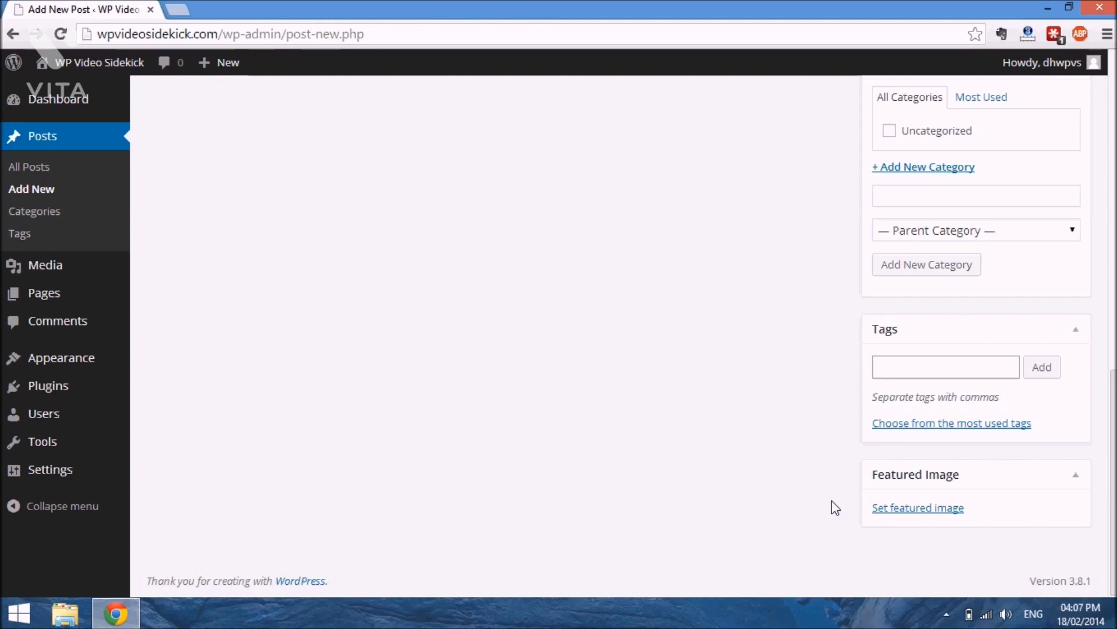
pyautogui.scroll(14, 835, 507)
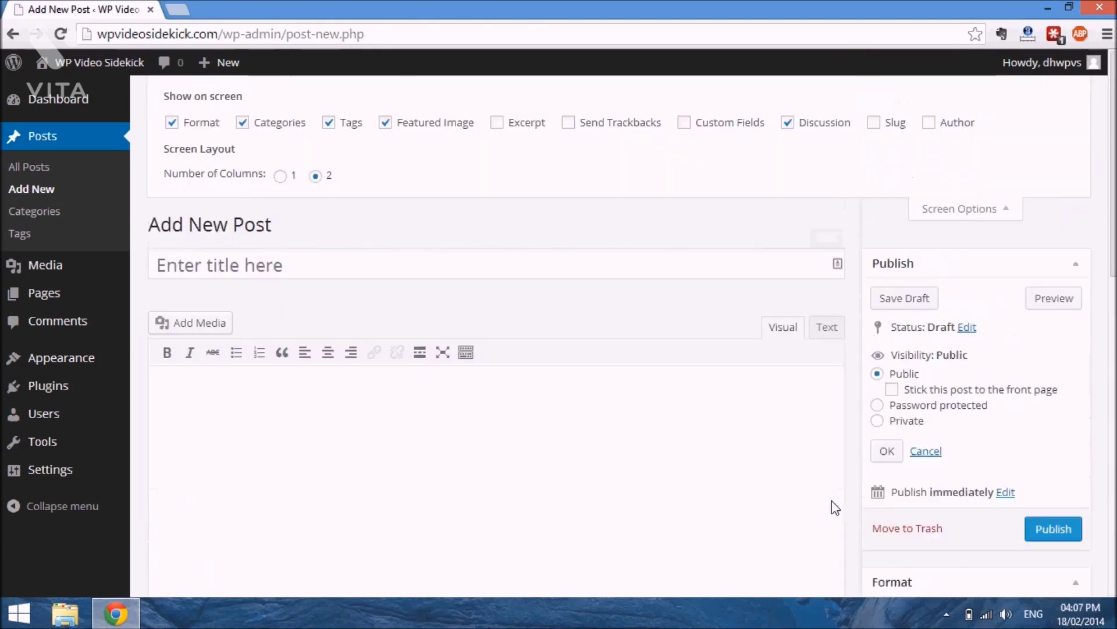